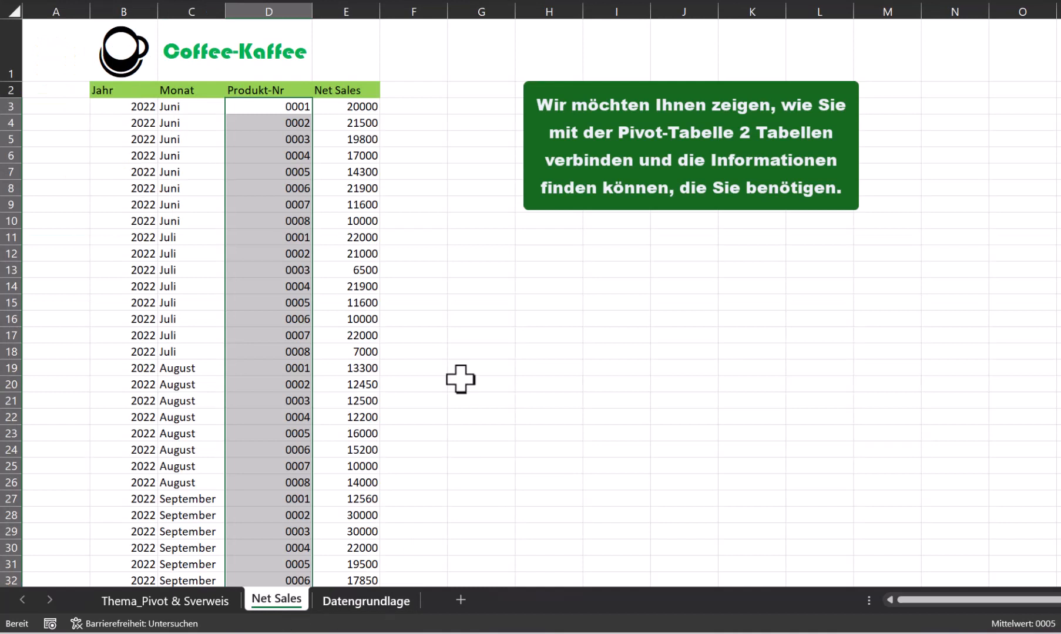
Enter the formula =SVERWEIS(D3;Datengrundlage!$A$3:$B$10;2;FALSCH) in cell F3 of the Net Sales sheet.
click(413, 107)
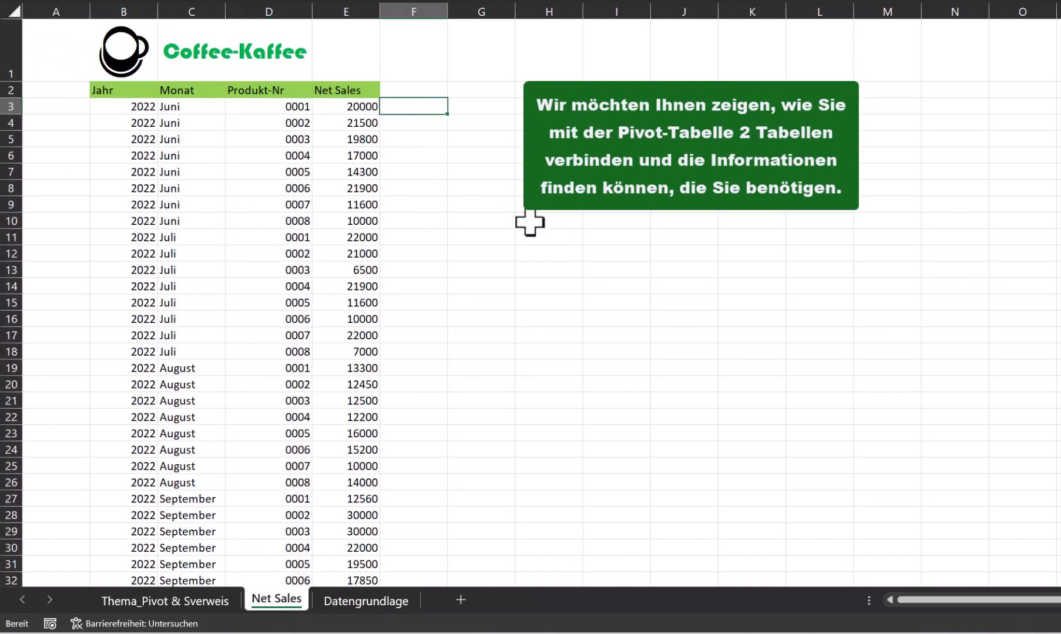
text(=)
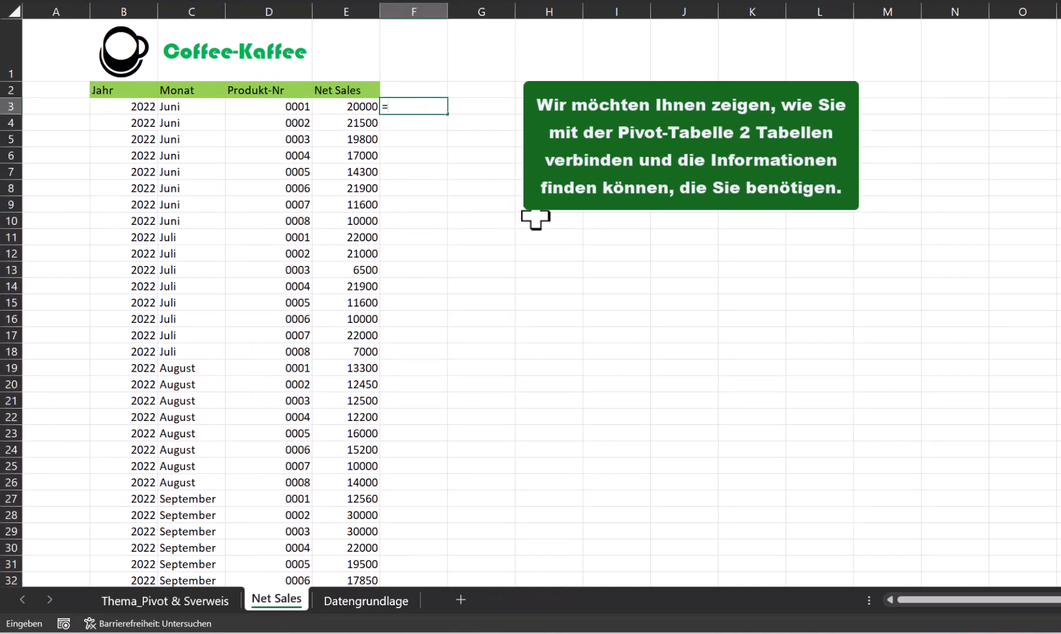
text(SVERWEIS)
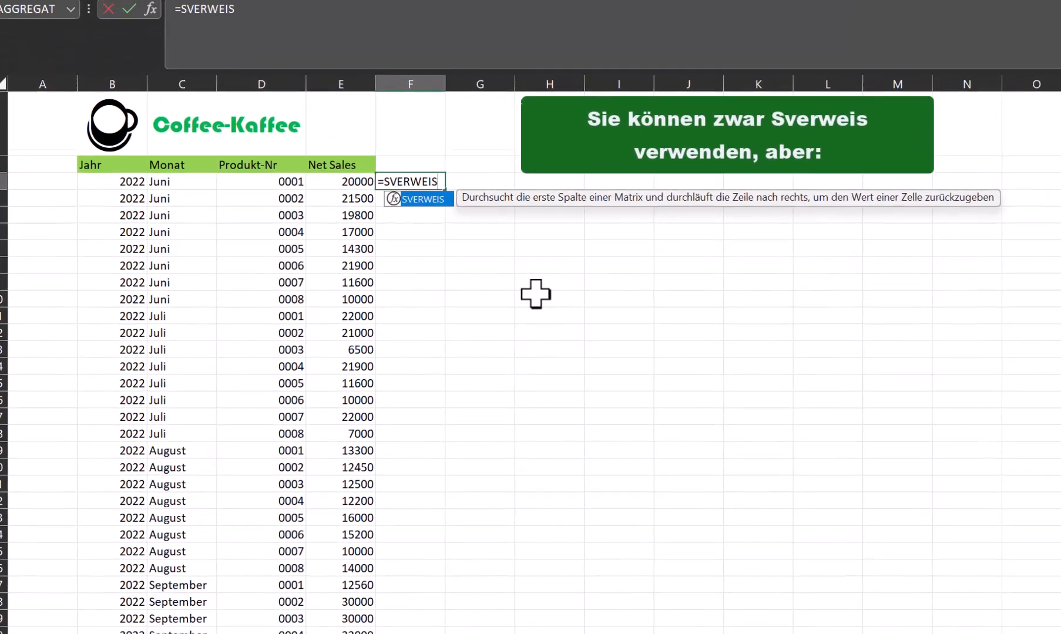
text(()
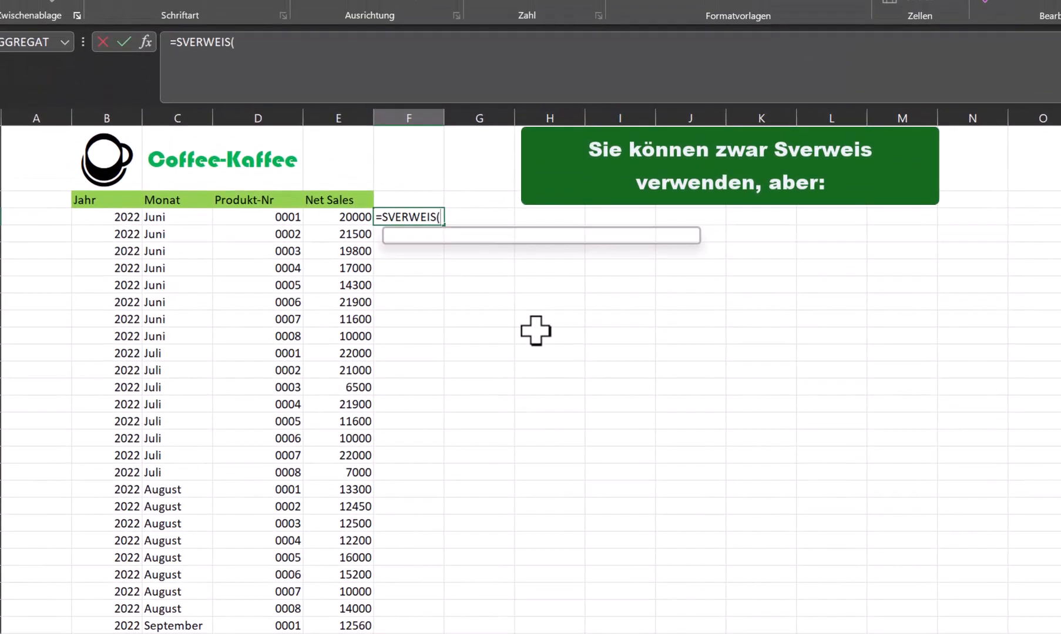
text(D3;Datengrundlage!$A$3:$B$10;2;FALSCH))
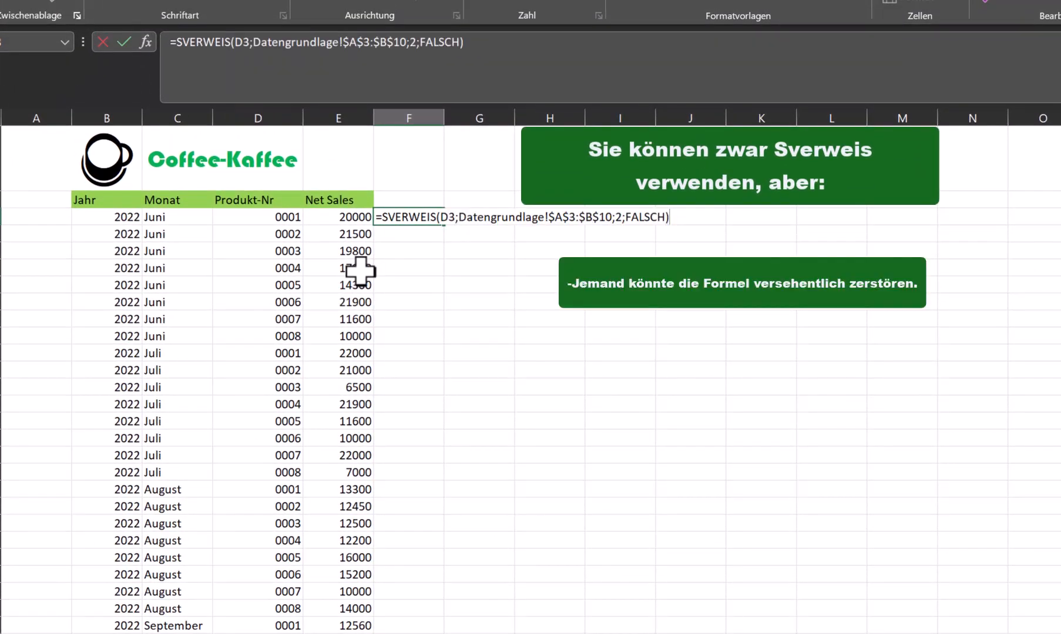
key(Return)
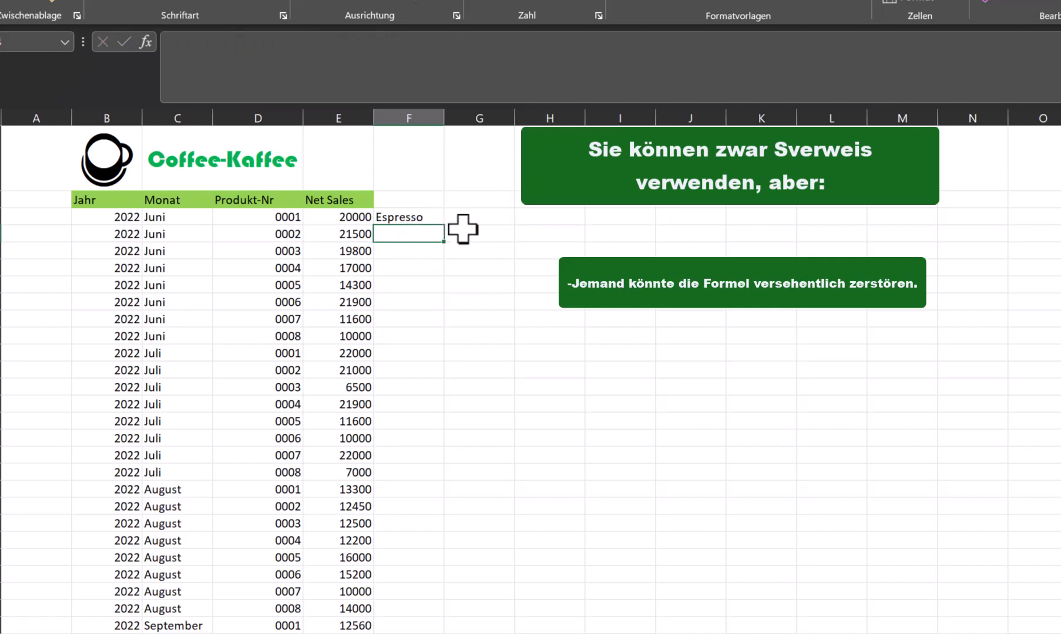
Fill the SVERWEIS formula from F3 down to F34, the last data row, and check the filled column.
key(Up)
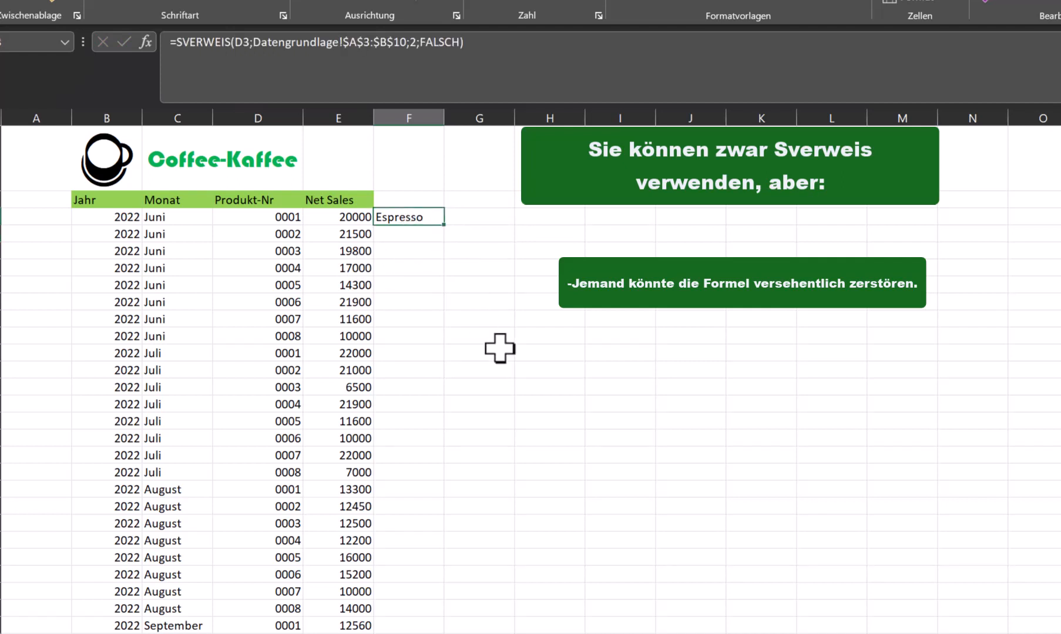
key(ctrl+shift+Down)
key(ctrl+u)
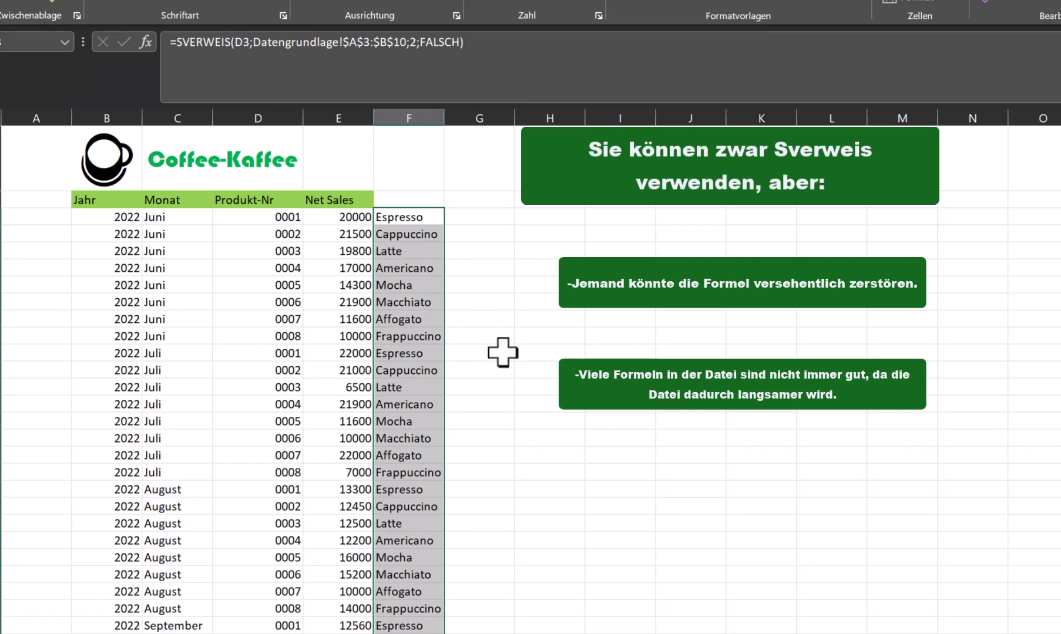
scroll(502, 352, down, 4)
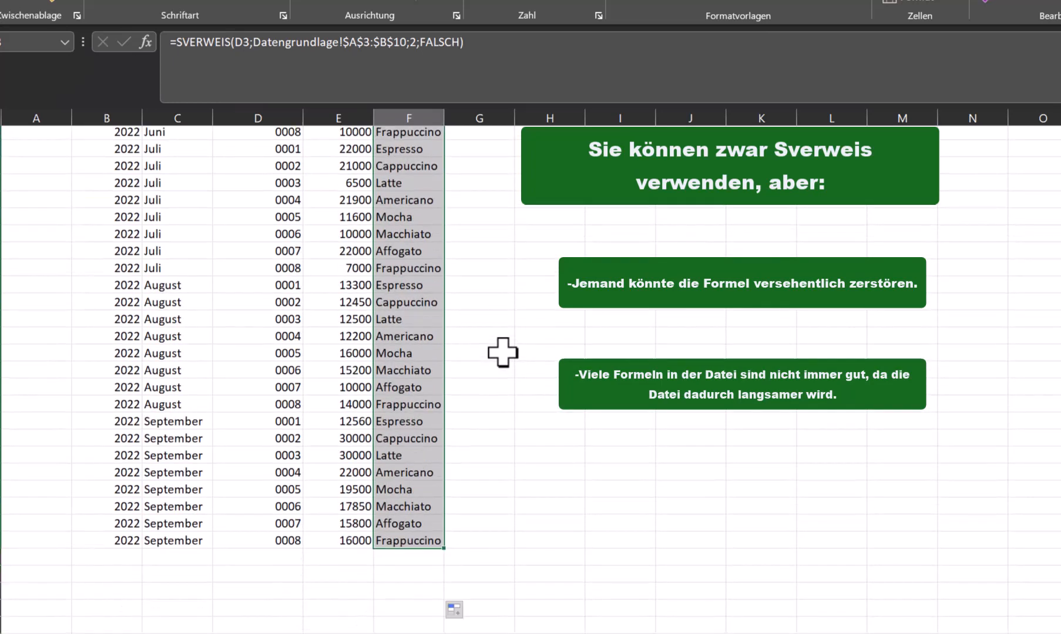
scroll(502, 353, up, 4)
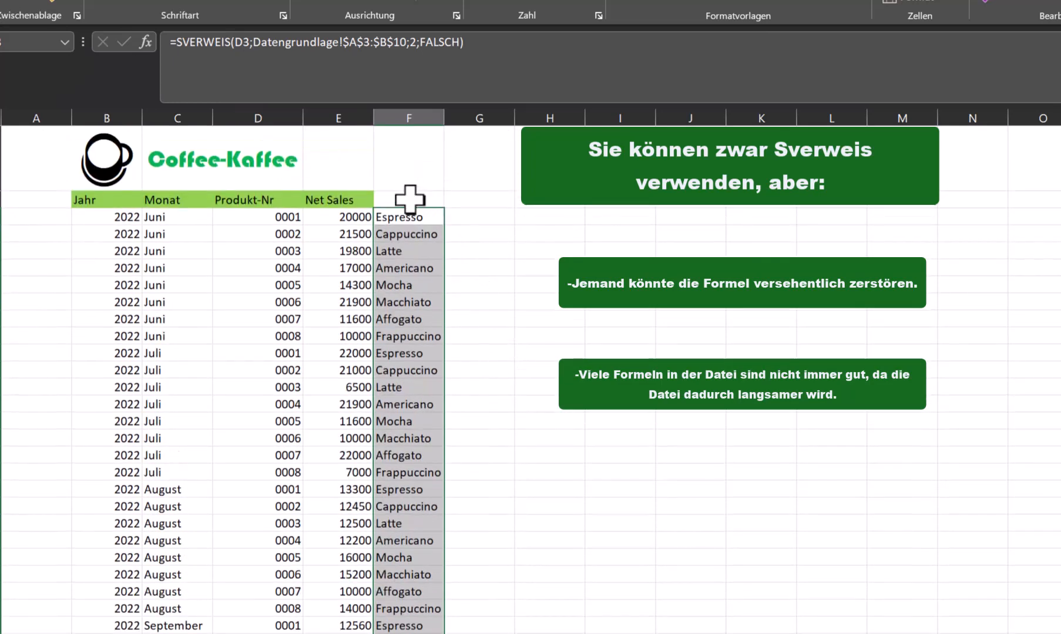
Clear the whole lookup column F next to the Net Sales data.
key(Up)
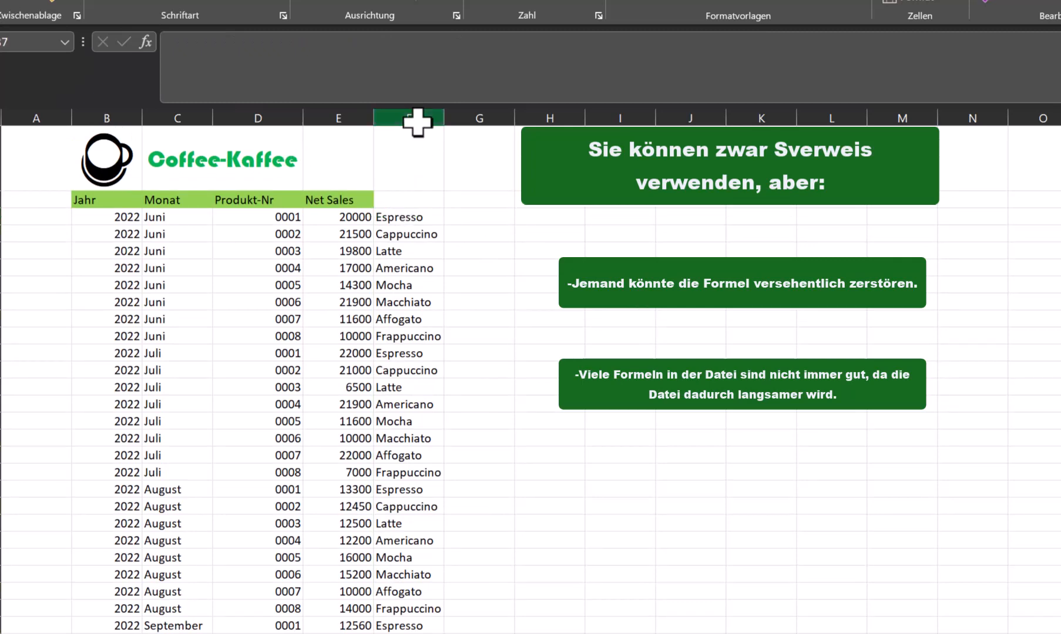
click(417, 122)
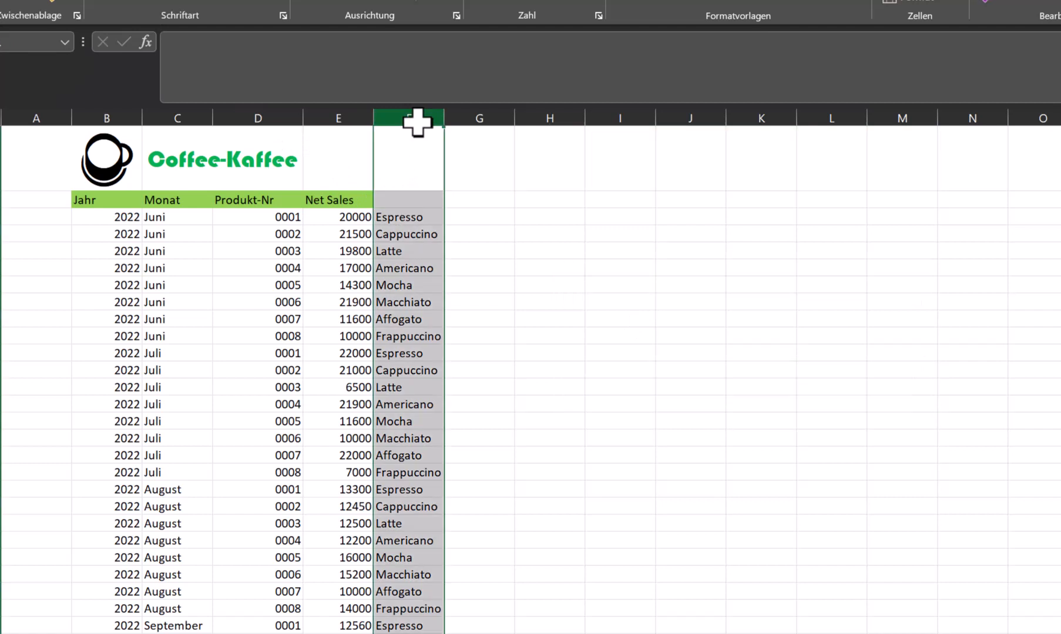
key(Delete)
click(407, 204)
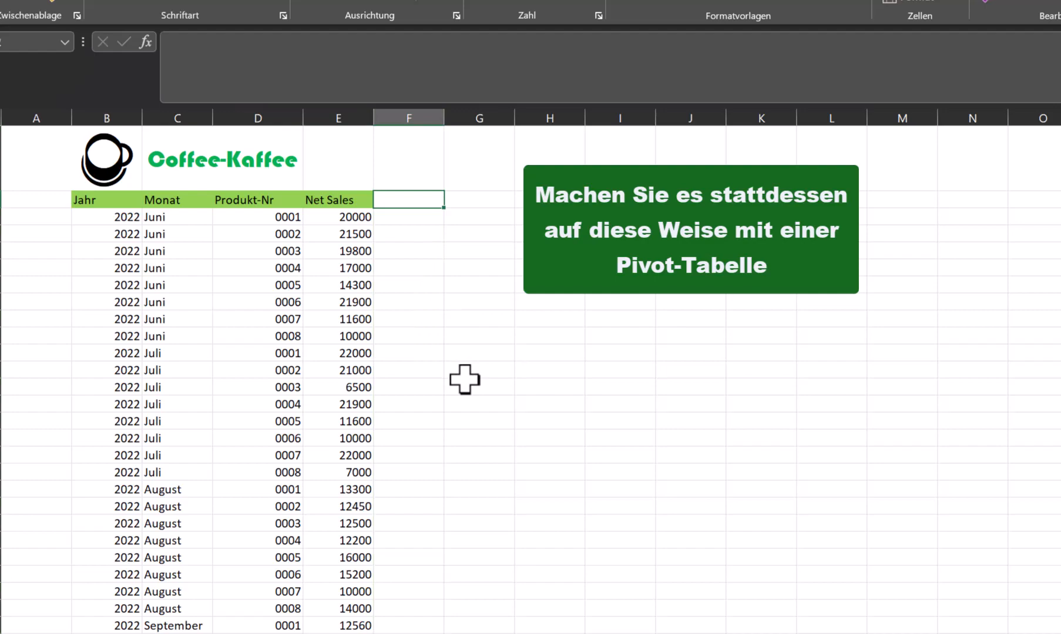
Convert the sales range B2:E34 on the Net Sales sheet into a table with headers.
click(173, 320)
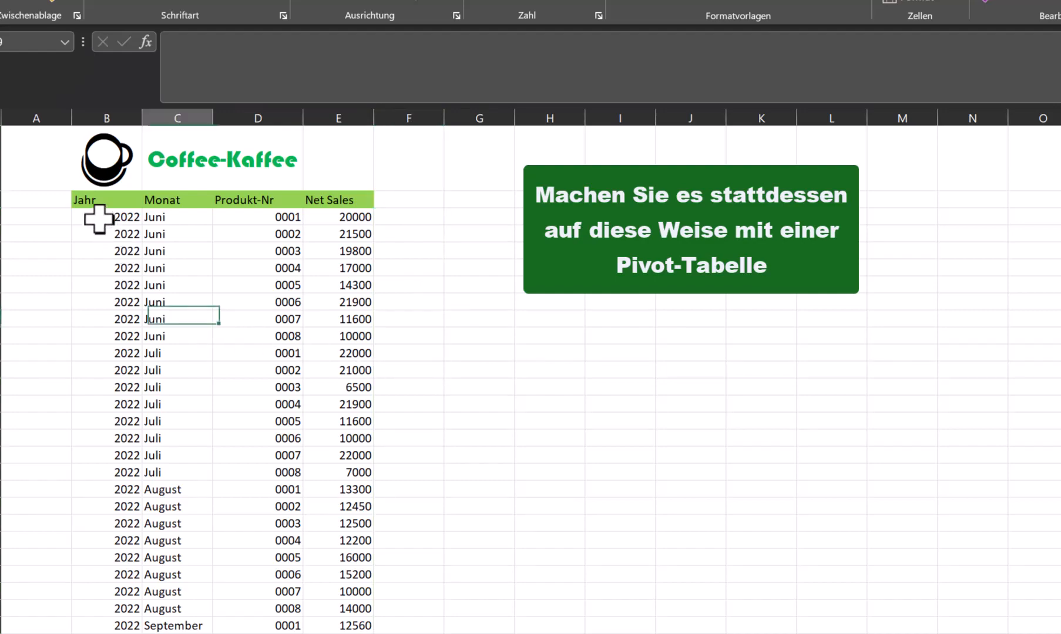
drag(118, 198, 282, 531)
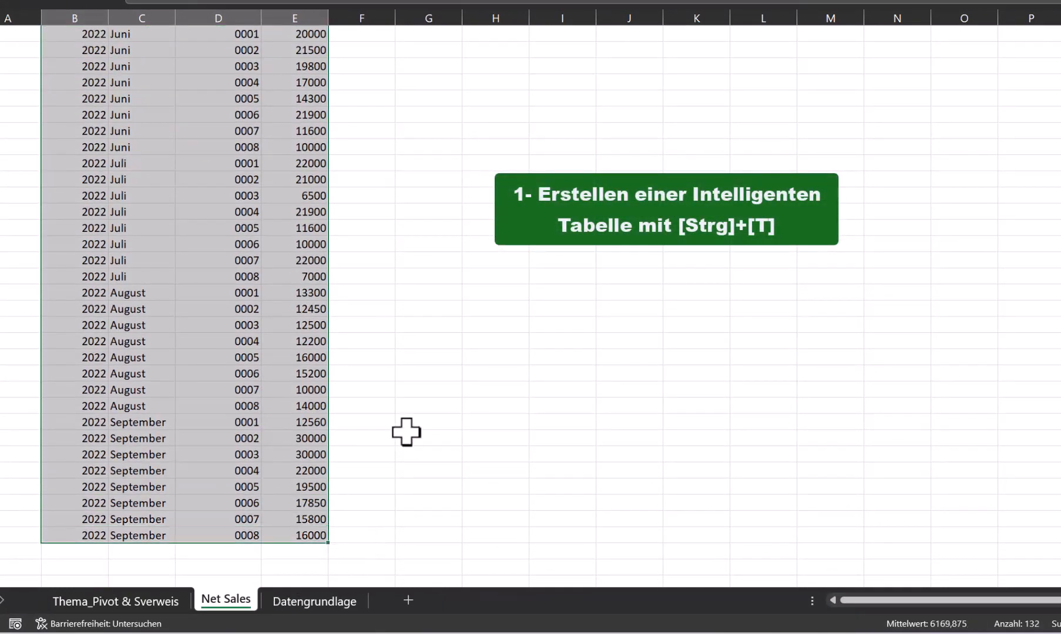
scroll(407, 431, up, 2)
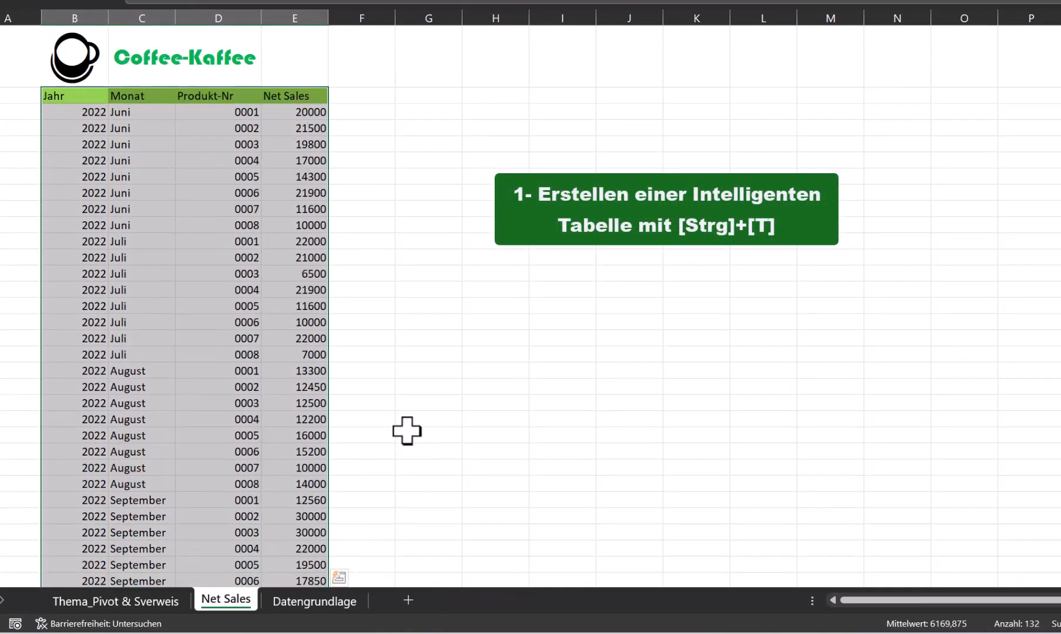
key(ctrl+t)
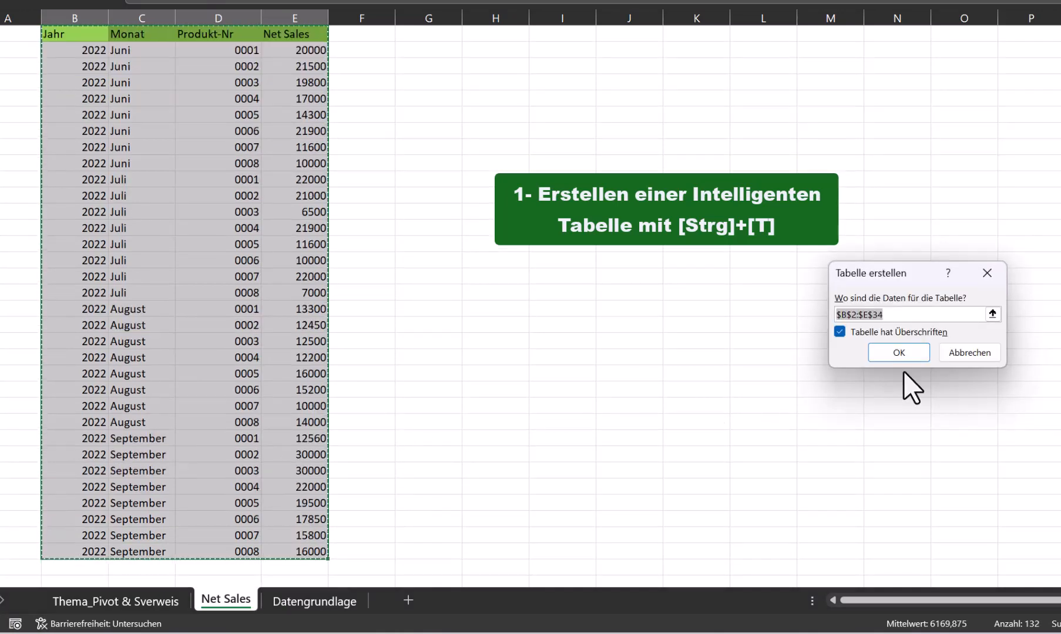
click(898, 353)
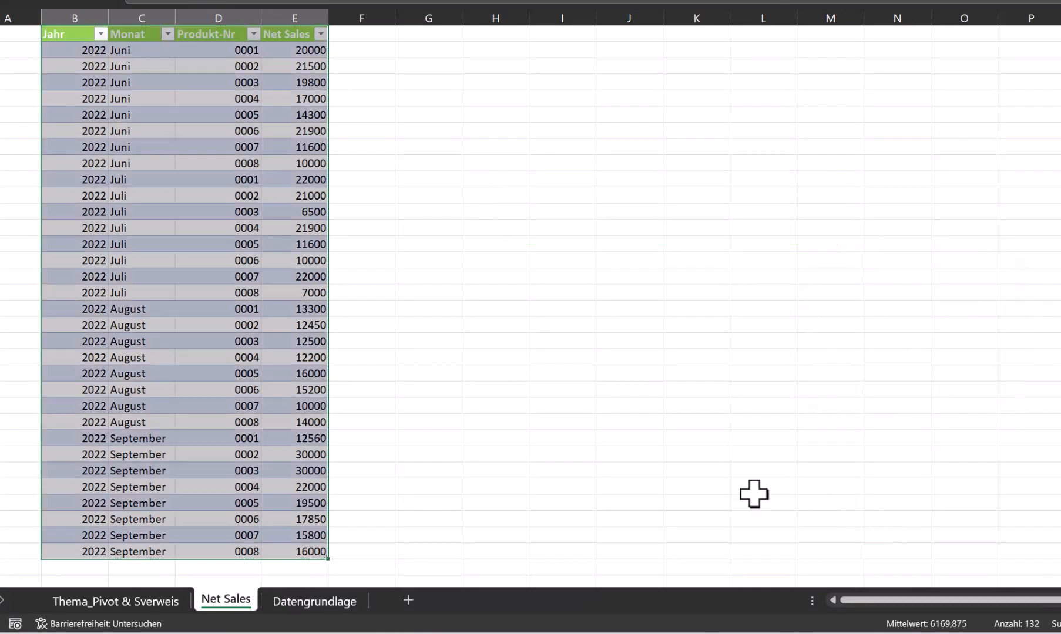
Convert the product list A2:B10 on the Datengrundlage sheet into a table with headers.
scroll(604, 451, up, 1)
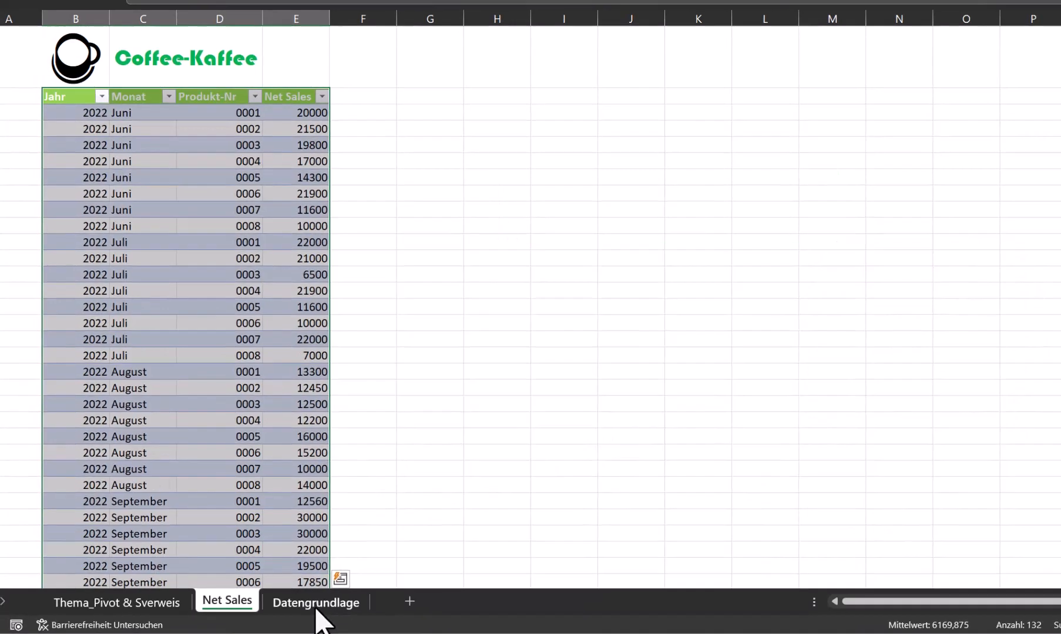
click(315, 604)
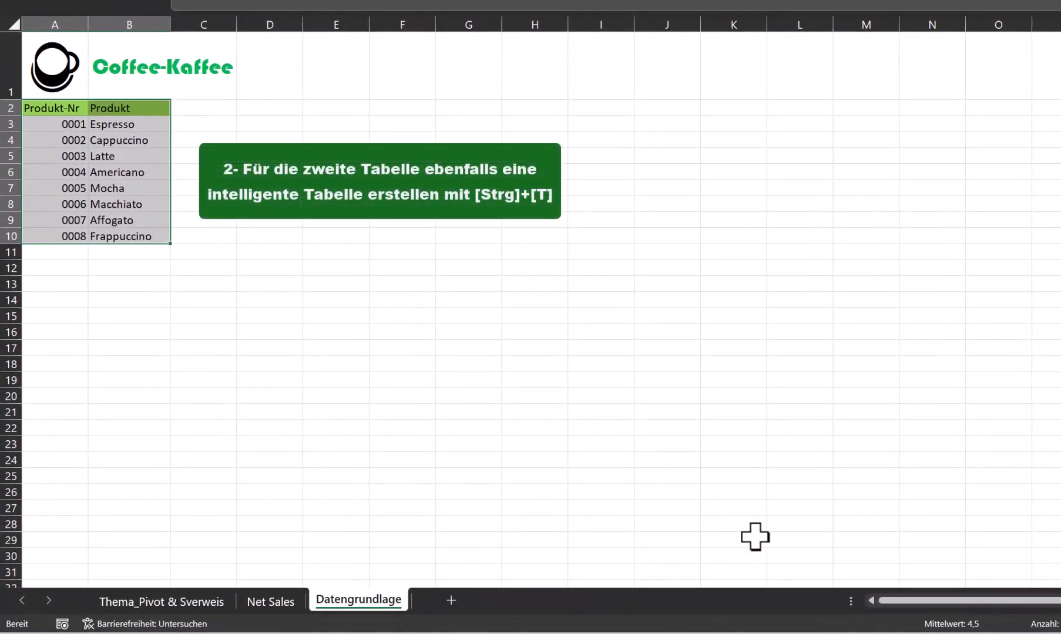
key(ctrl+t)
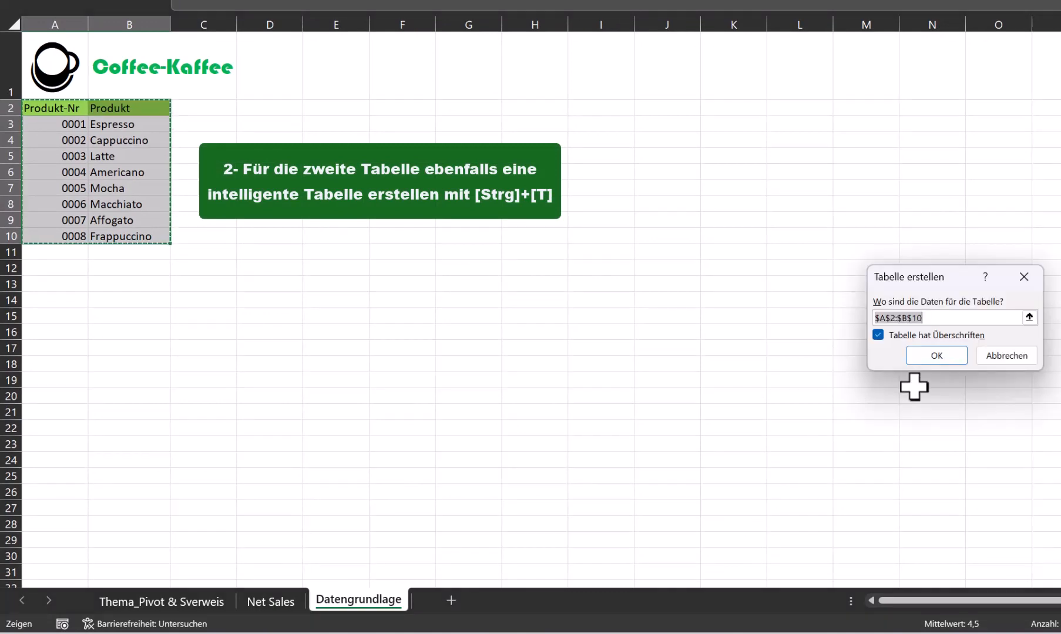
click(943, 360)
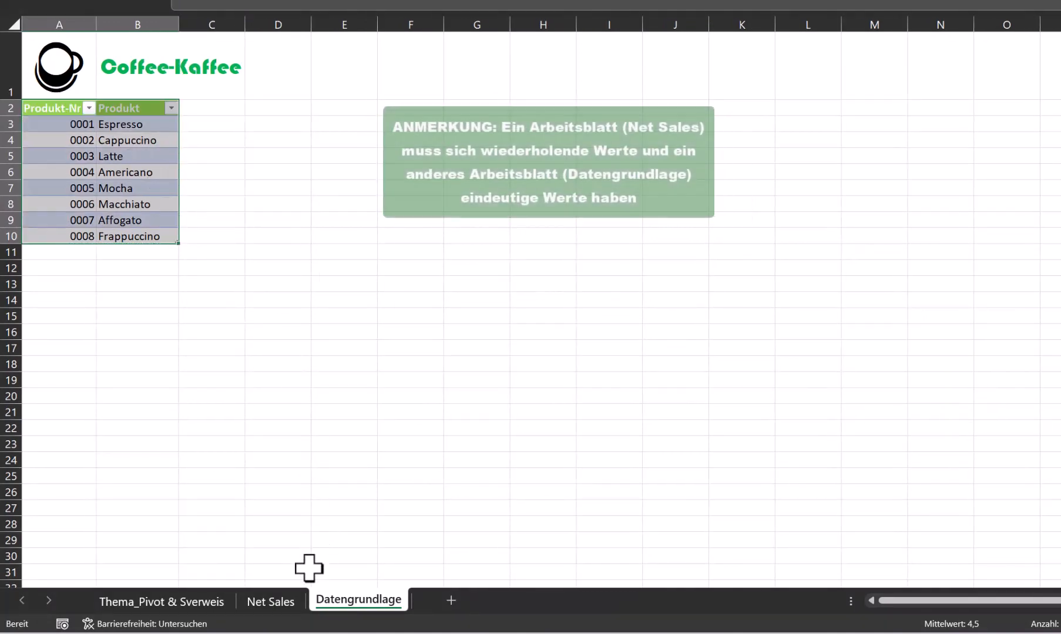
Create a PivotTable from the Net_Sales table on a new worksheet, with the data added to the data model.
click(262, 596)
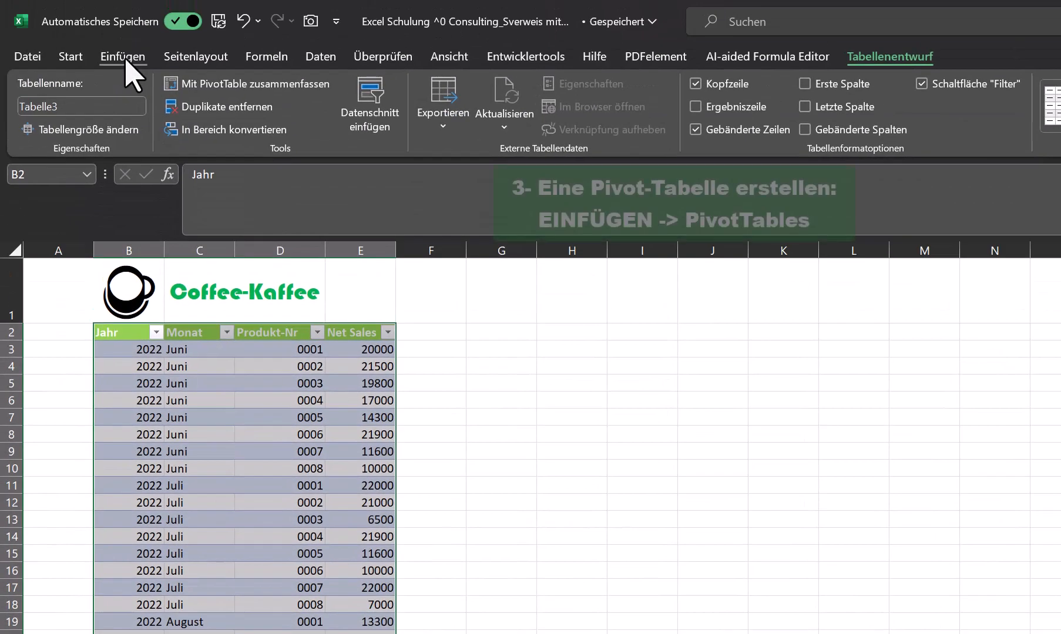
click(120, 57)
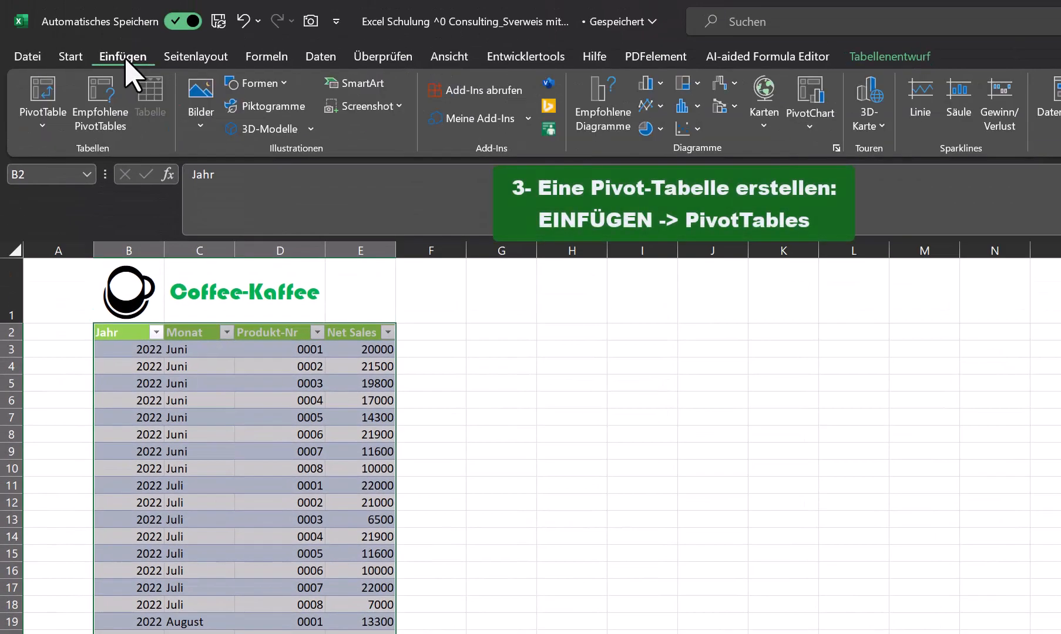
click(52, 97)
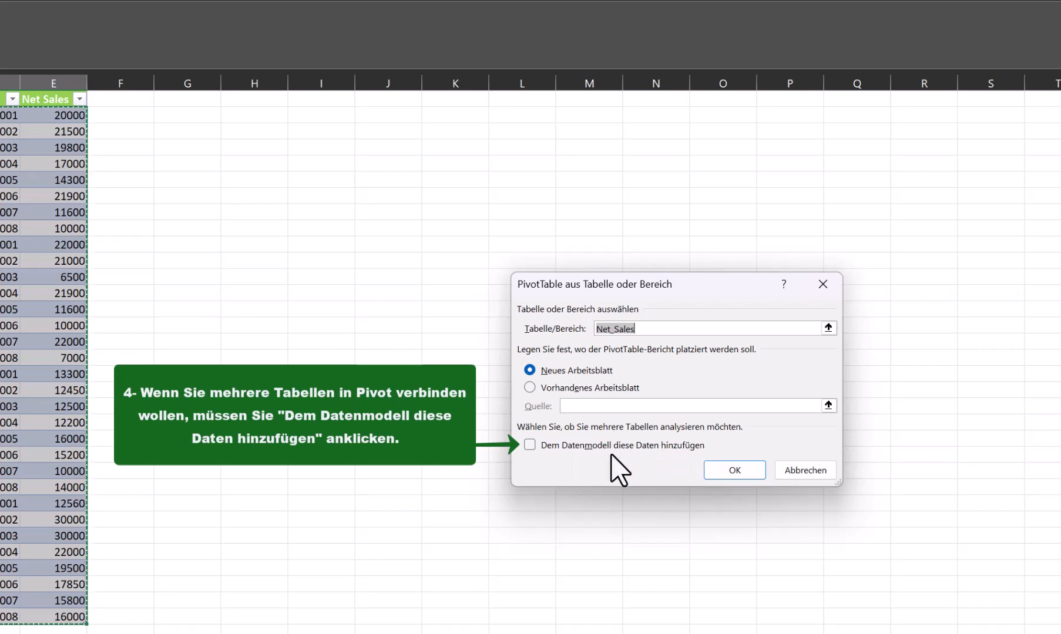
click(530, 444)
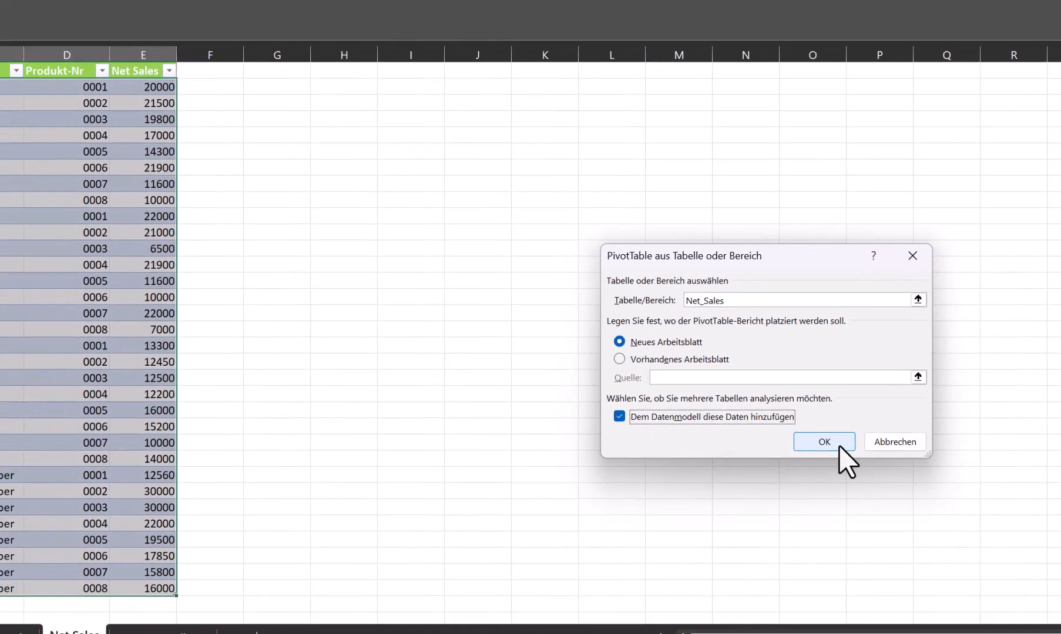
click(839, 446)
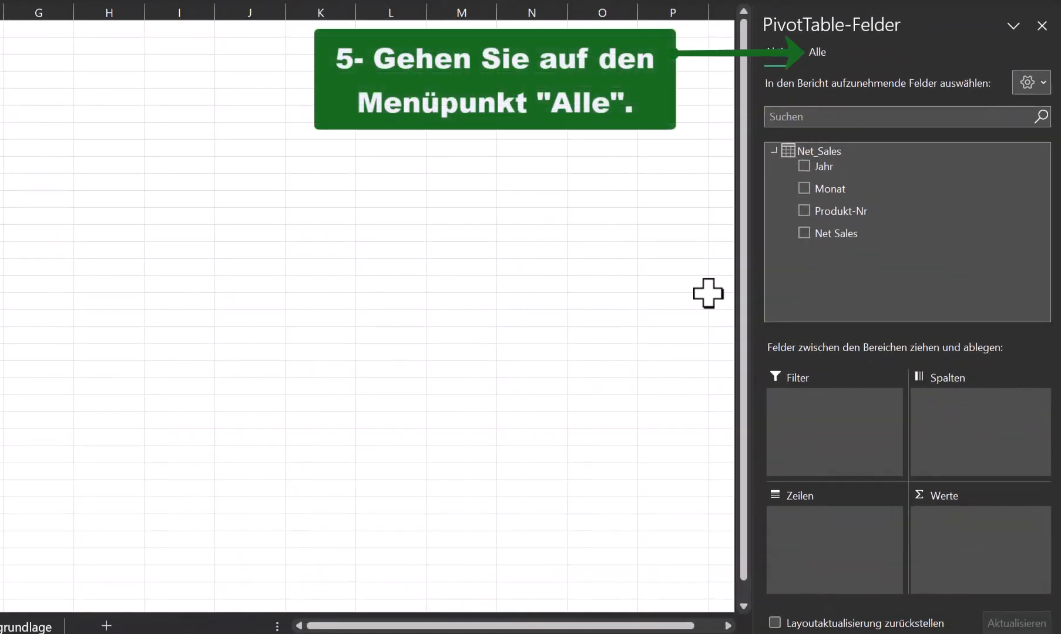
From all model tables, add Produkt-Nr (Net_Sales) and Produkt (Datengrundlage) as pivot rows and Net Sales as values.
click(824, 55)
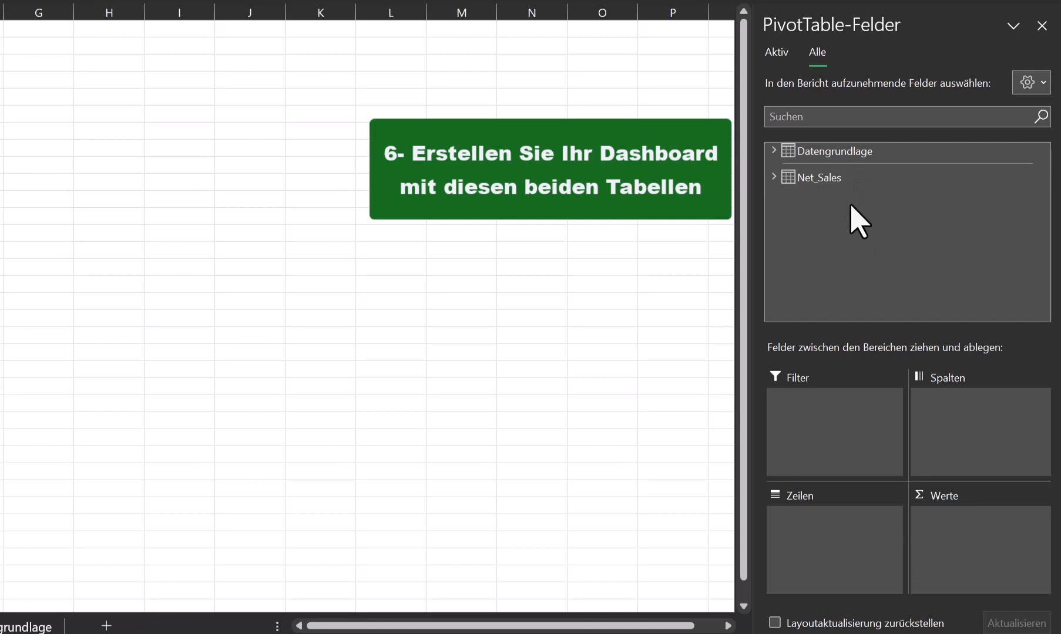
click(773, 151)
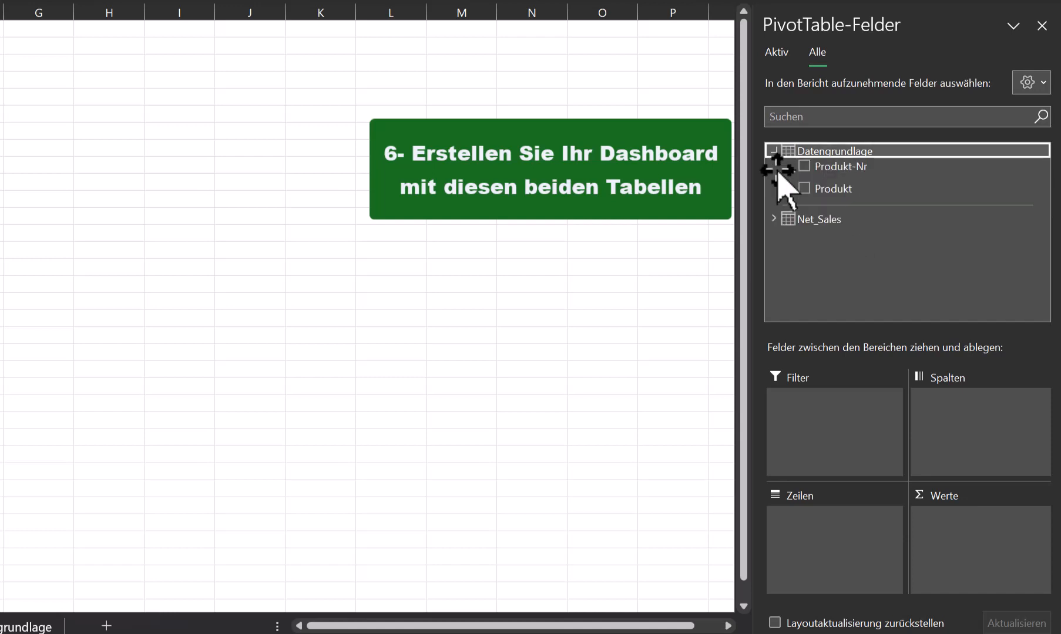
click(774, 218)
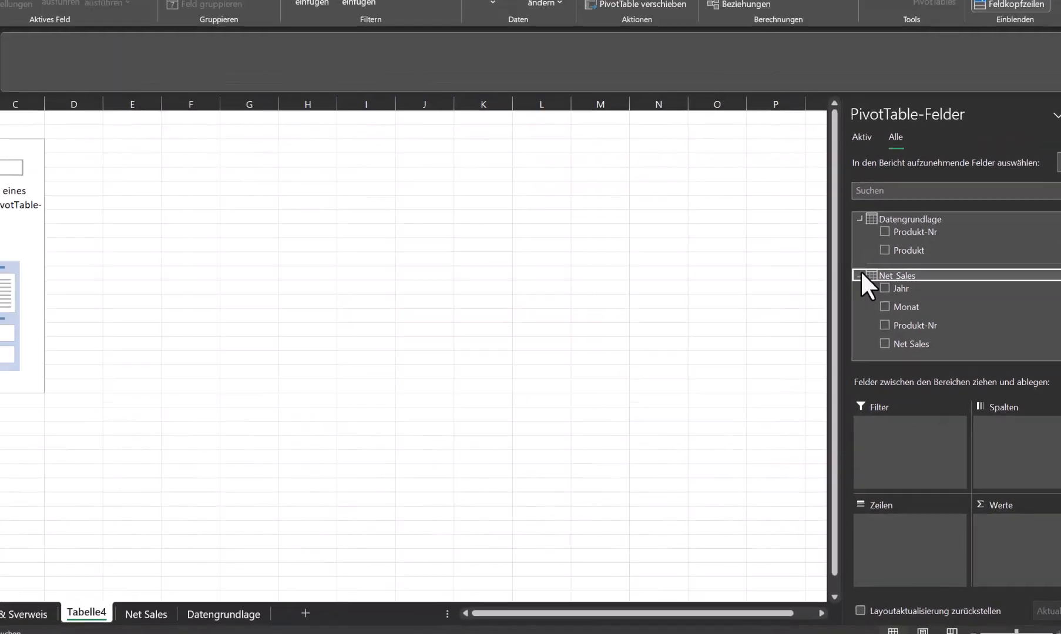
drag(936, 345, 965, 554)
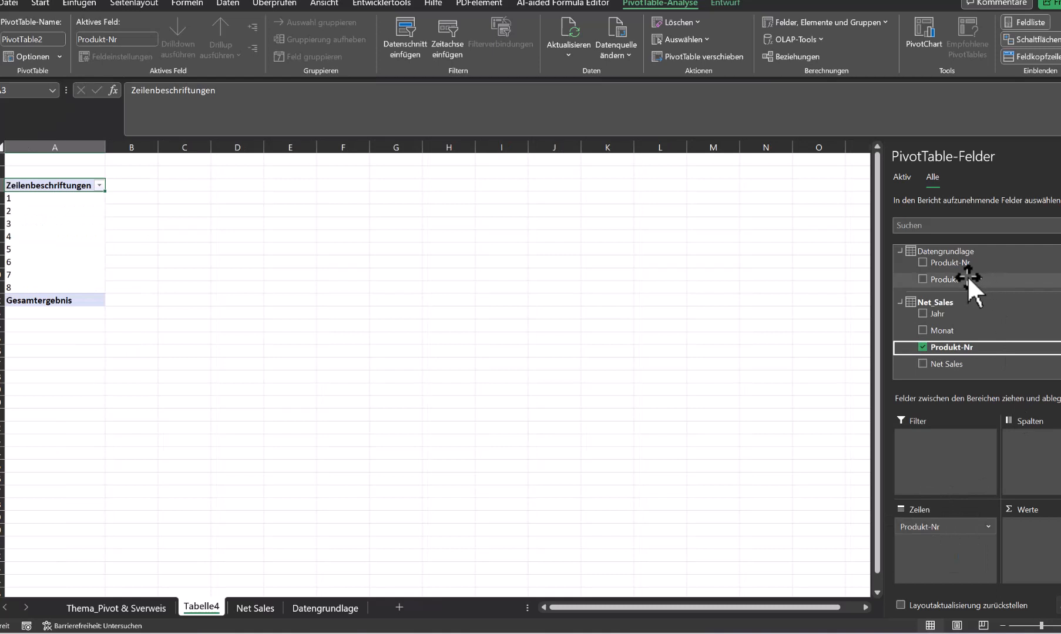
drag(967, 275, 946, 548)
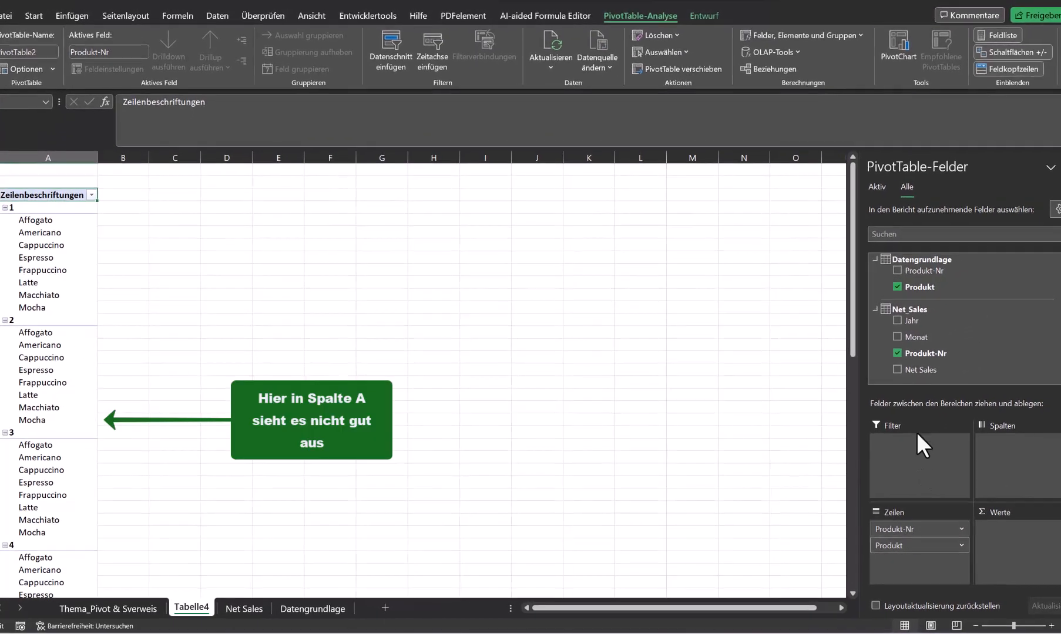
drag(923, 369, 1006, 542)
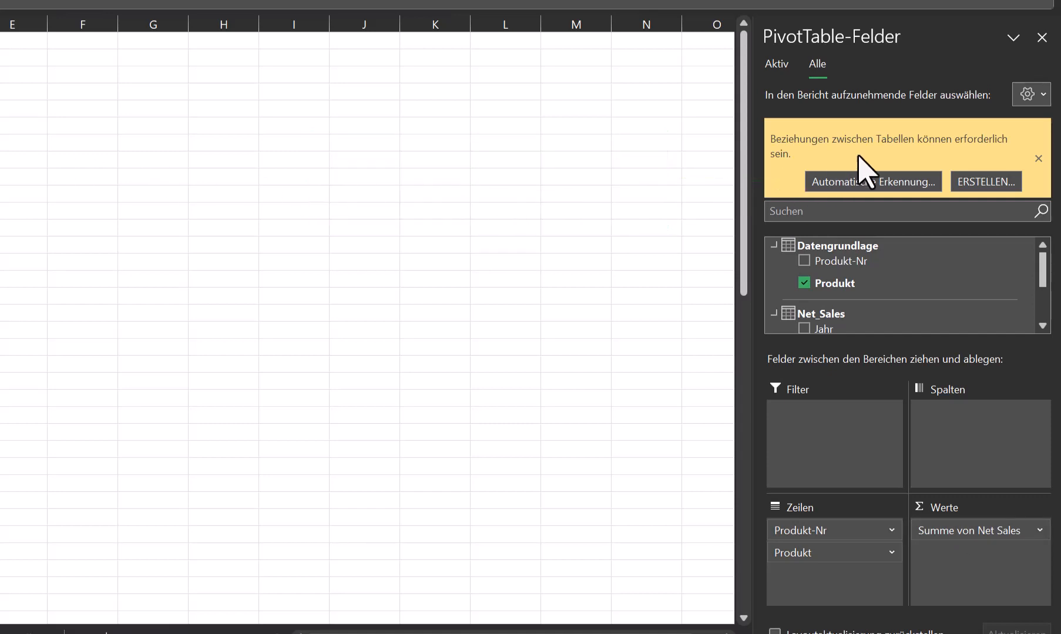
Auto-detect the relationship between the pivot's tables and review its link from Net_Sales (Produkt-Nr) to Datengrundlage (Produkt-Nr).
click(918, 188)
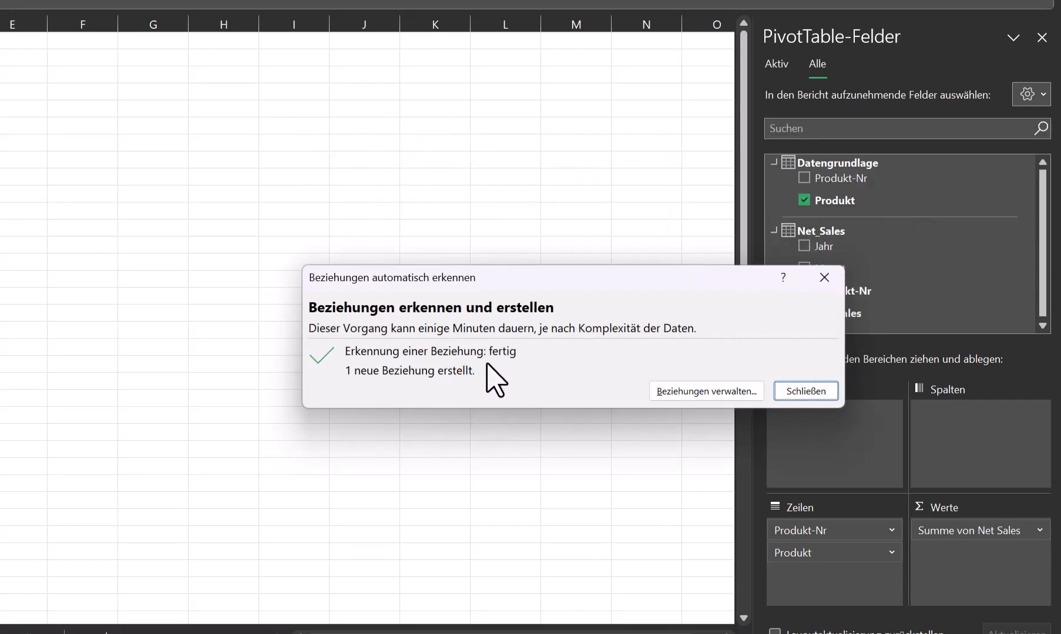
click(729, 394)
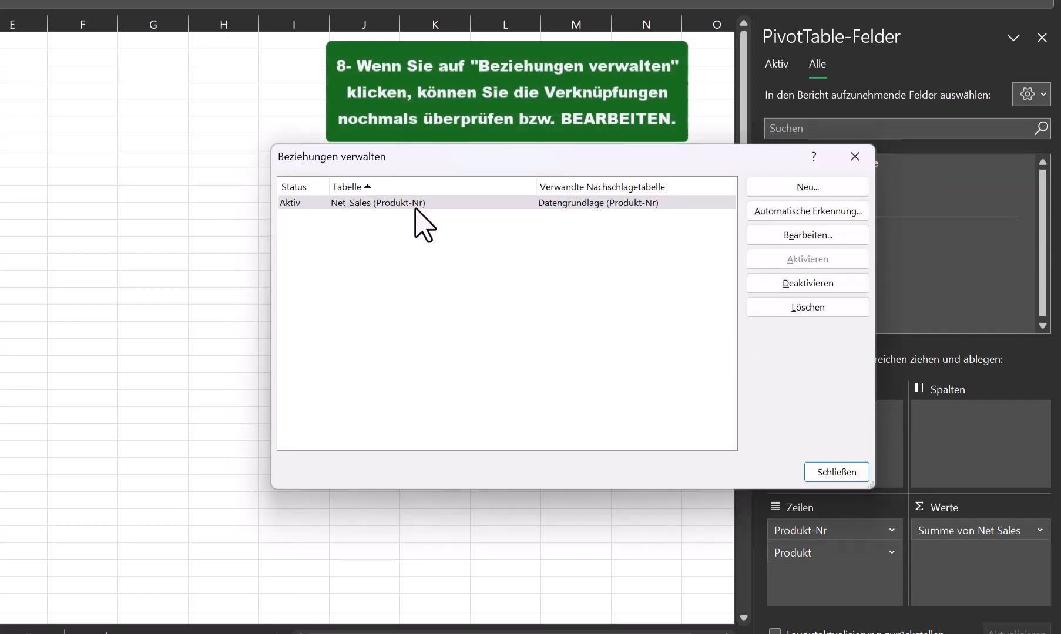
click(438, 203)
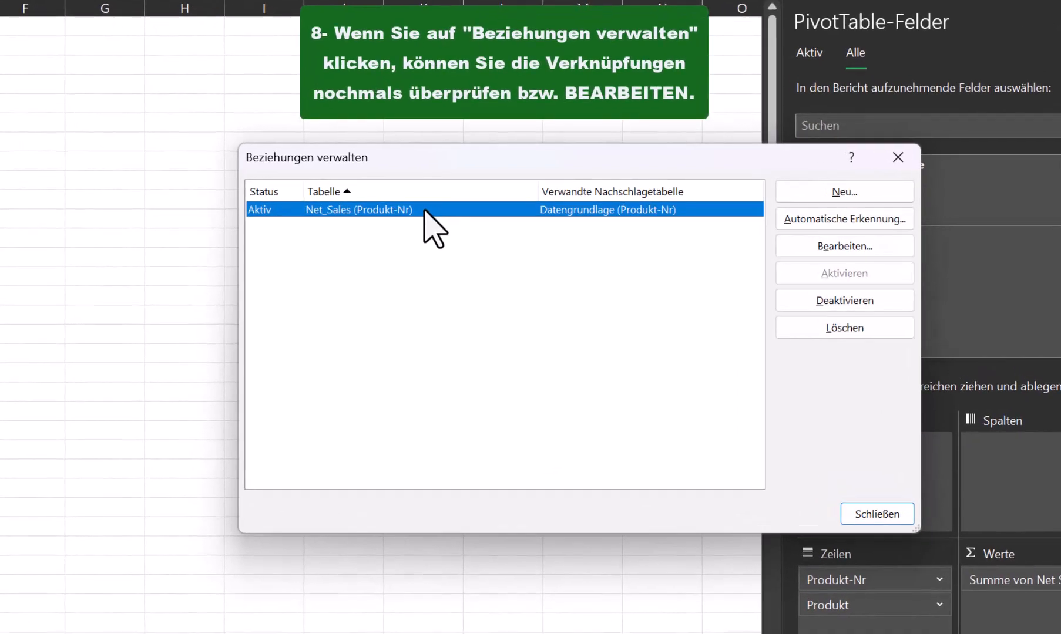
click(842, 245)
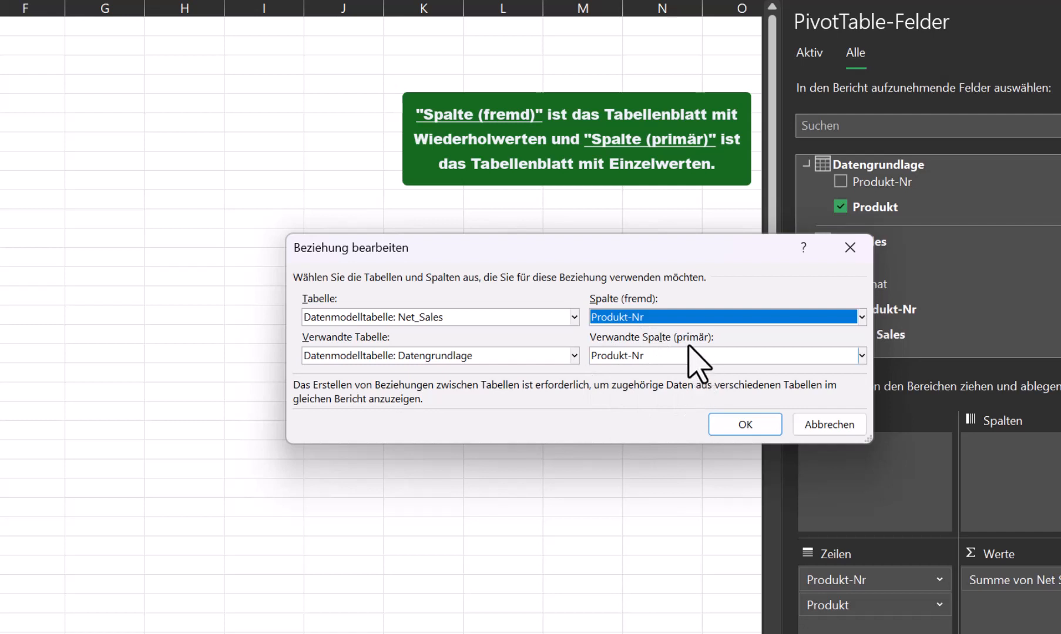
click(747, 424)
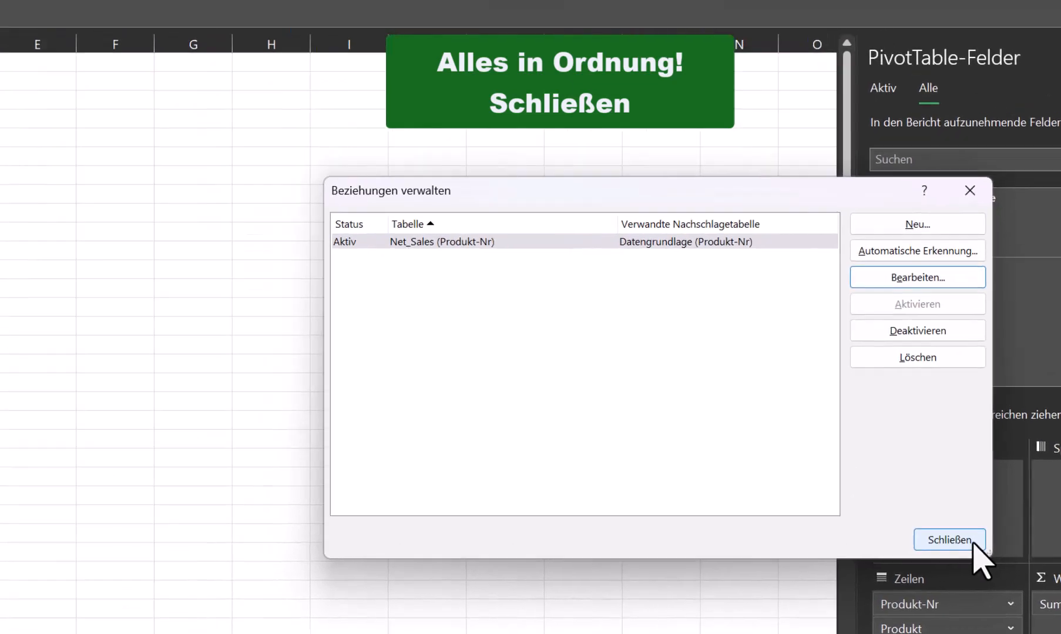
click(907, 513)
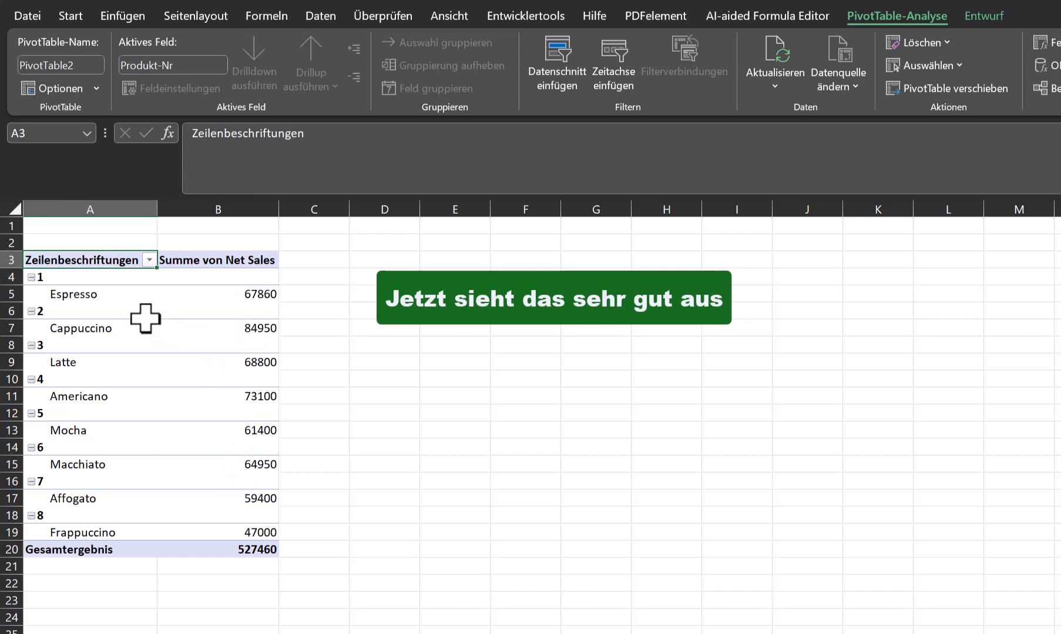
Format the PivotTable's Net Sales values in B4:B20 as euro currency with two decimals.
click(254, 276)
drag(254, 275, 258, 550)
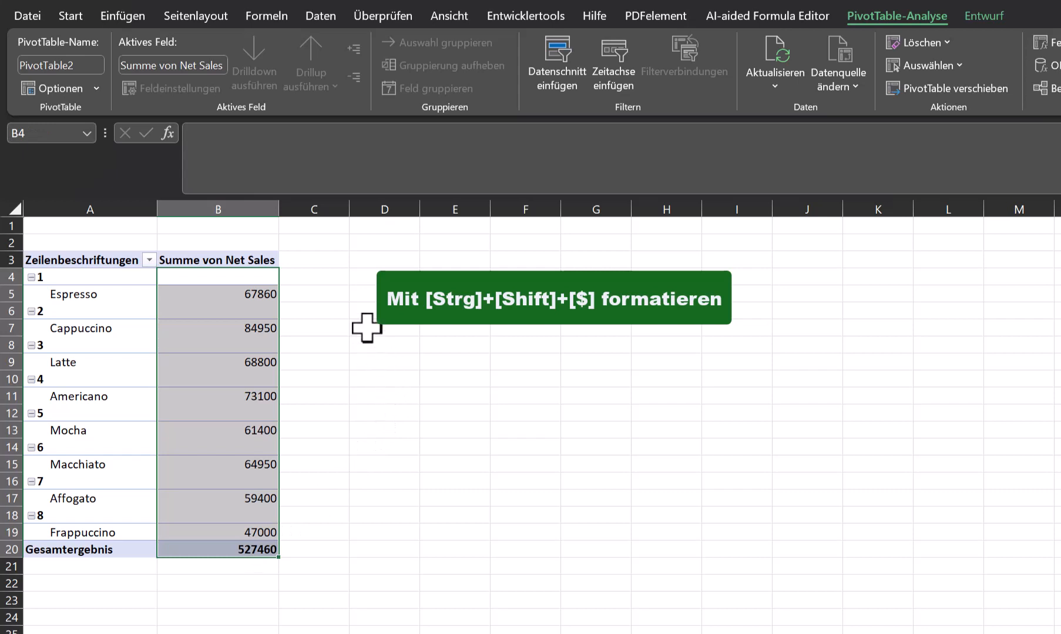
key(ctrl+shift+dollar)
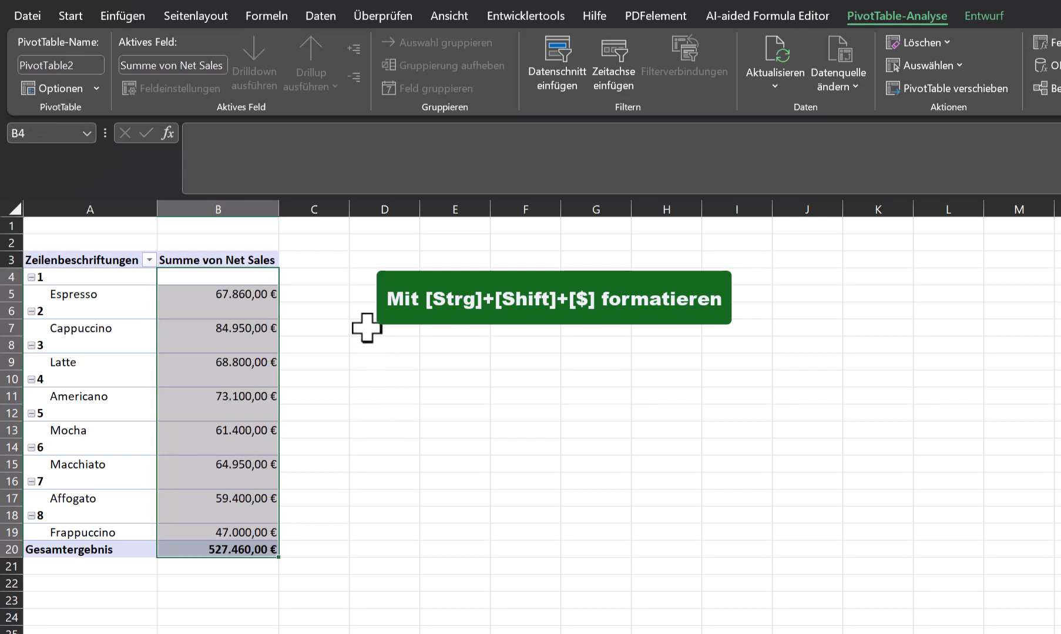
key(Right)
key(Right)
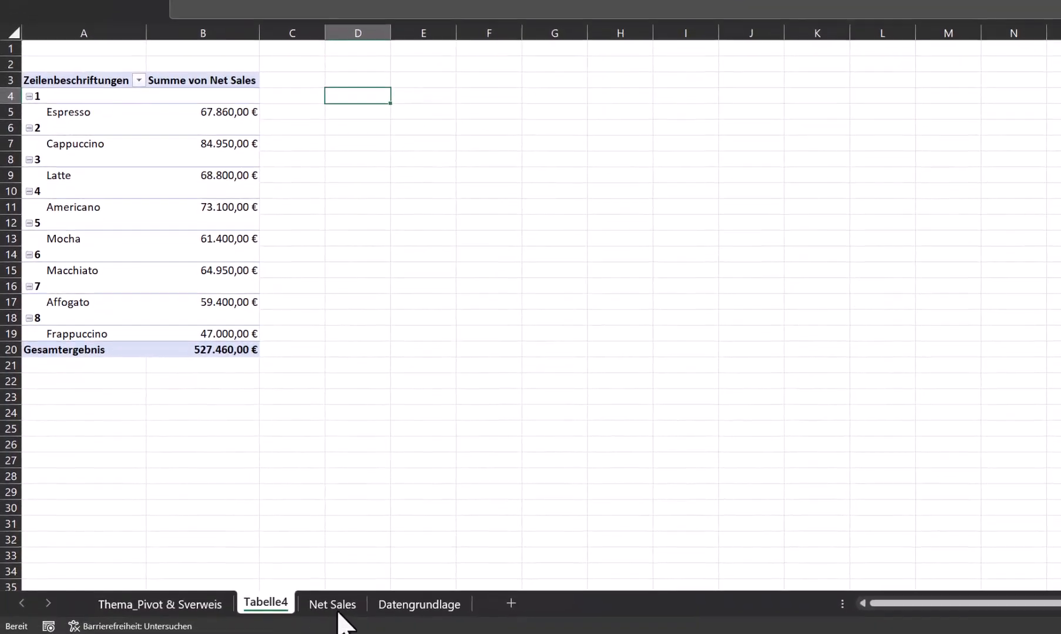
On the Net Sales sheet, list the unique product numbers from G3 with =EINDEUTIG(Net_Sales[Produkt-Nr]).
click(335, 607)
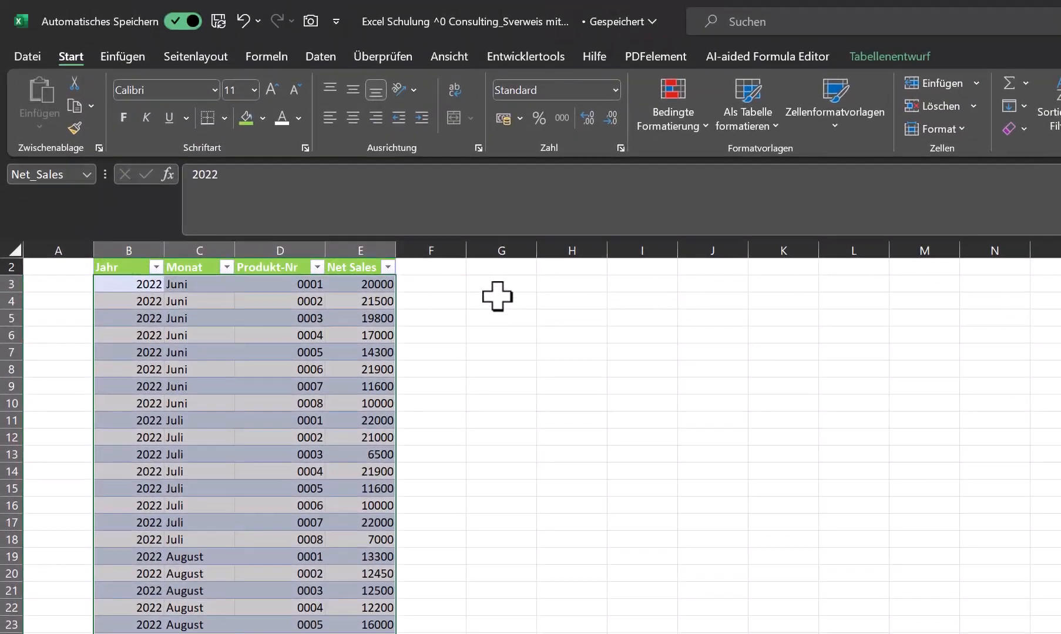
click(529, 285)
text(=eind)
key(Tab)
click(277, 267)
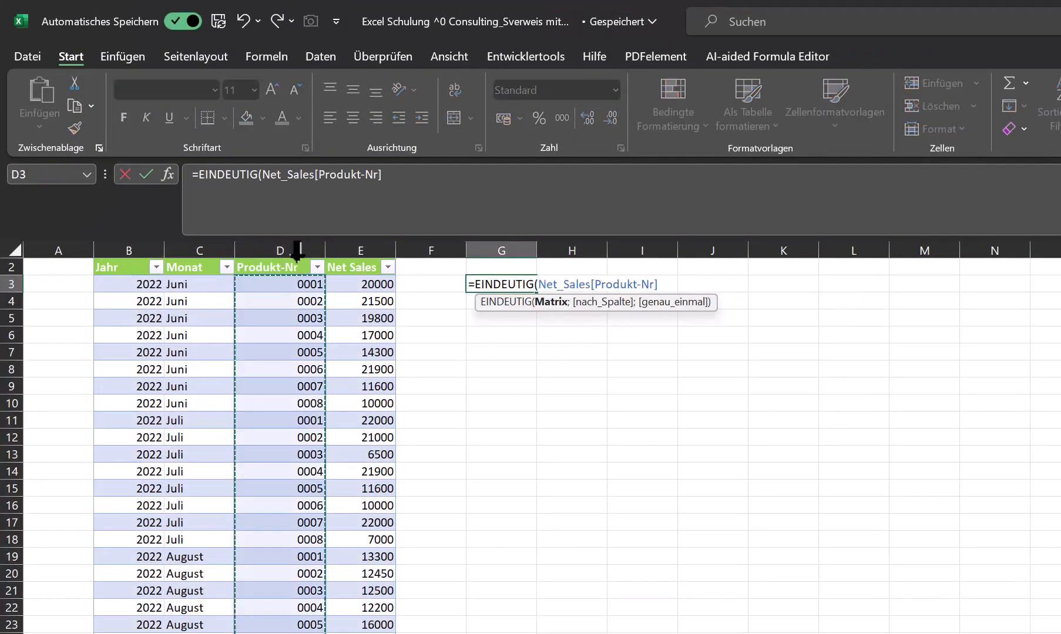
key(Return)
Look up the product names in H3:H10 with =SVERWEIS(G3;Datengrundlage;2;0), filled down beside the product numbers.
click(571, 284)
text(=sver)
double_click(593, 304)
click(524, 284)
text(;)
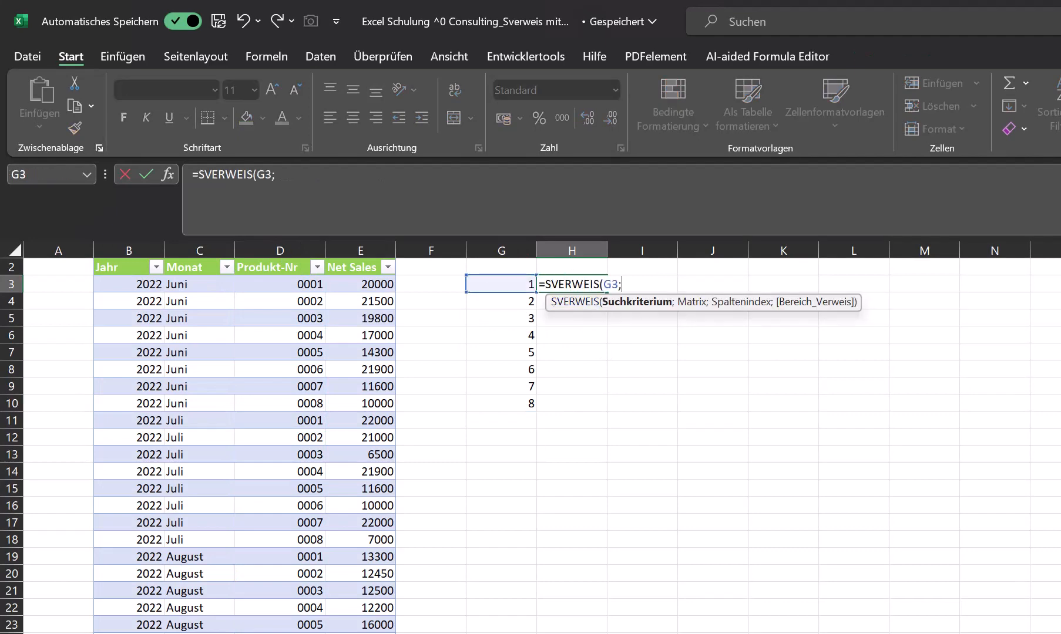
key(ctrl+Page_Down)
drag(59, 333, 152, 333)
text(;2;0)
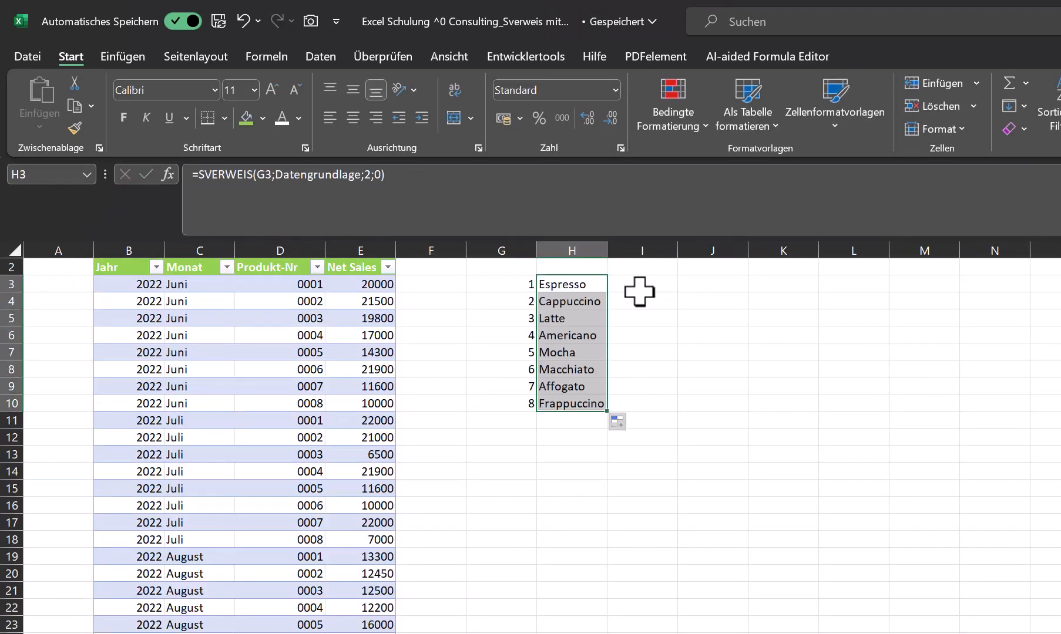
Sum net sales per product in I3:I10 with SUMMEWENNS over Net_Sales[Net Sales], matching Net_Sales[Produkt-Nr] to G3, and format them as euro currency.
click(644, 288)
text(=summewenns()
click(360, 262)
text(;)
click(276, 264)
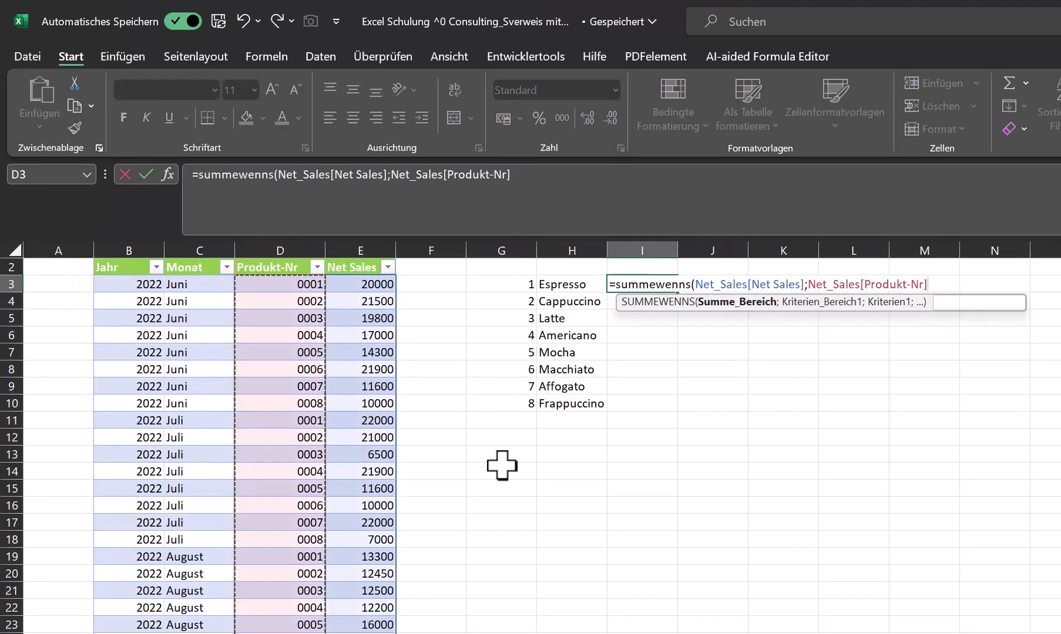
text(;)
click(501, 284)
key(Return)
key(Up)
key(ctrl+shift+4)
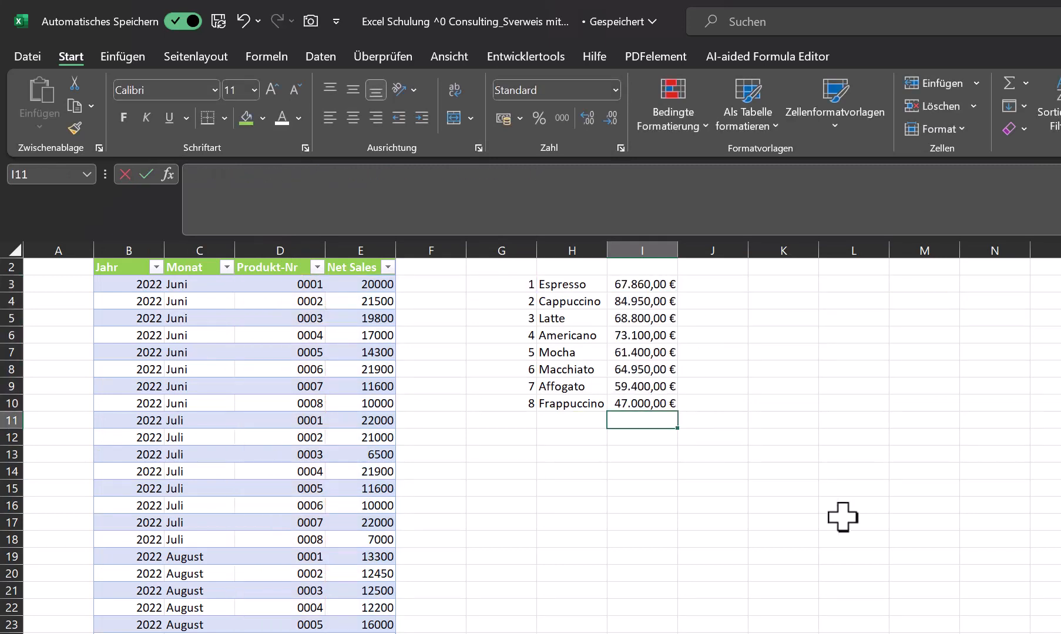
Total the product sums in I11 and return to the PivotTable sheet to compare the results.
key(alt+shift+0)
key(Return)
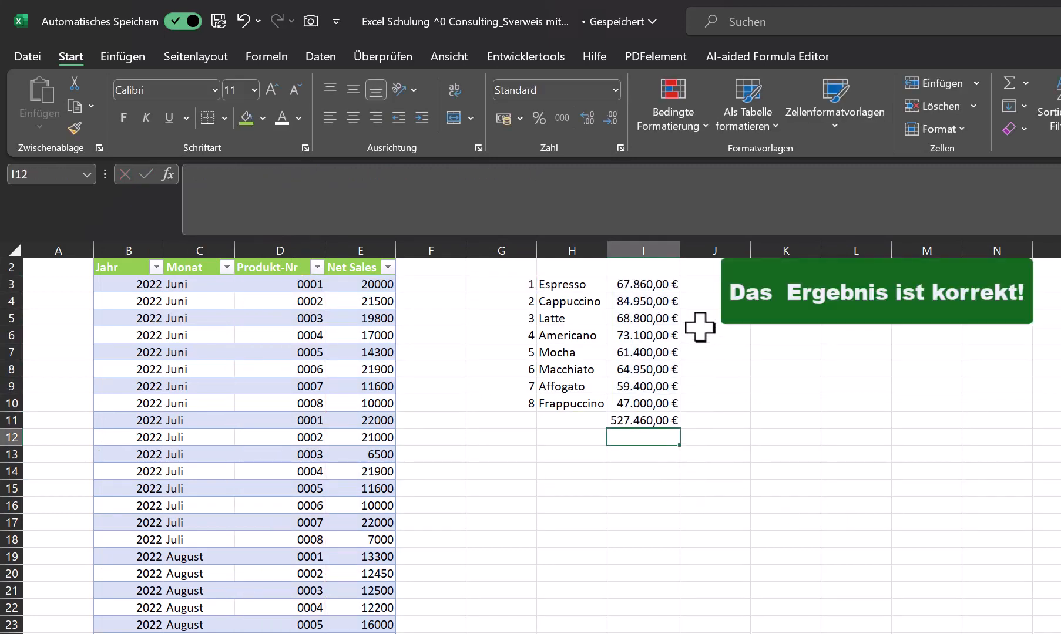
key(ctrl+Page_Up)
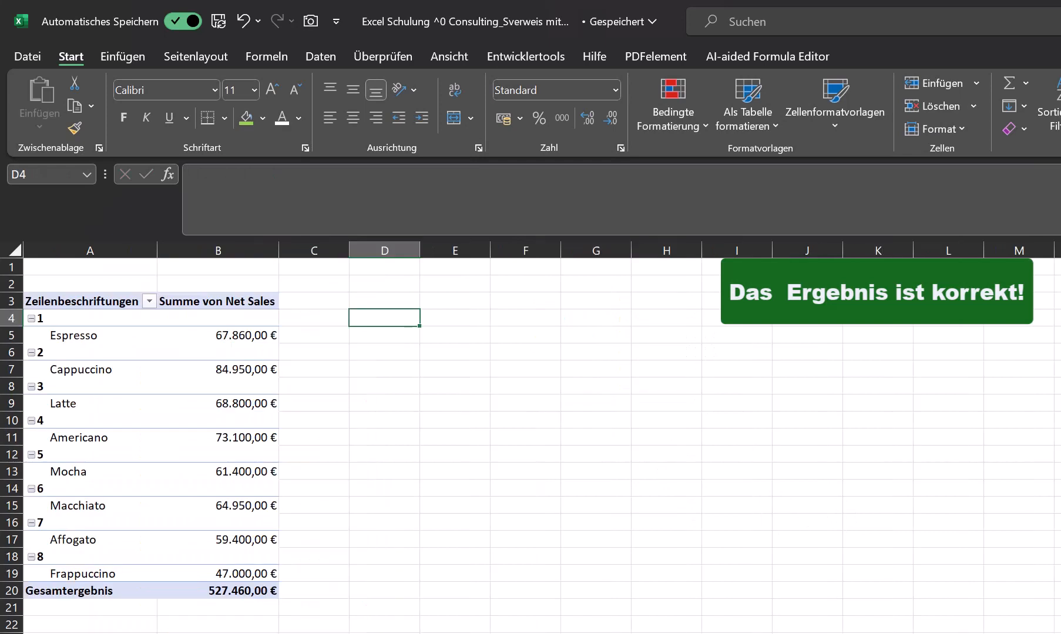